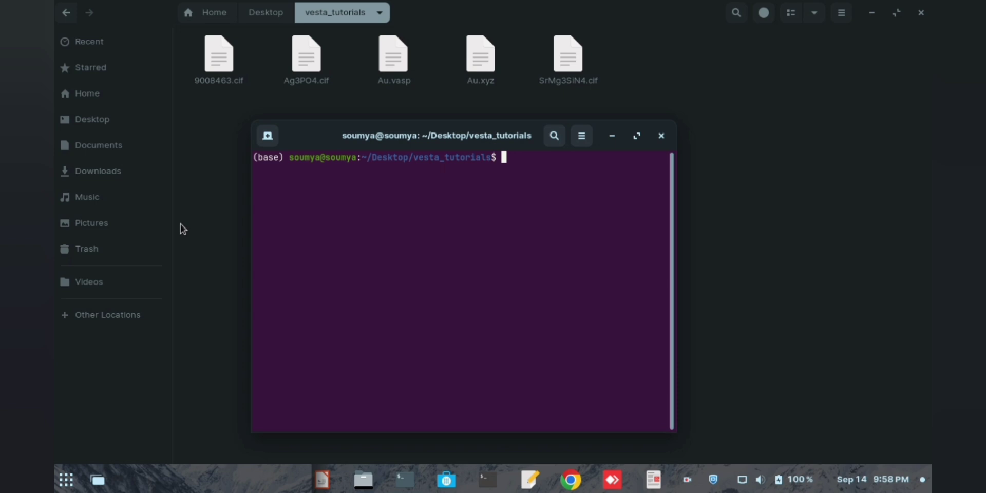
- Run 'VESTA Ag3PO4.cif' in Terminal, tab-completing the file name, to open the structure
type("VESTA")
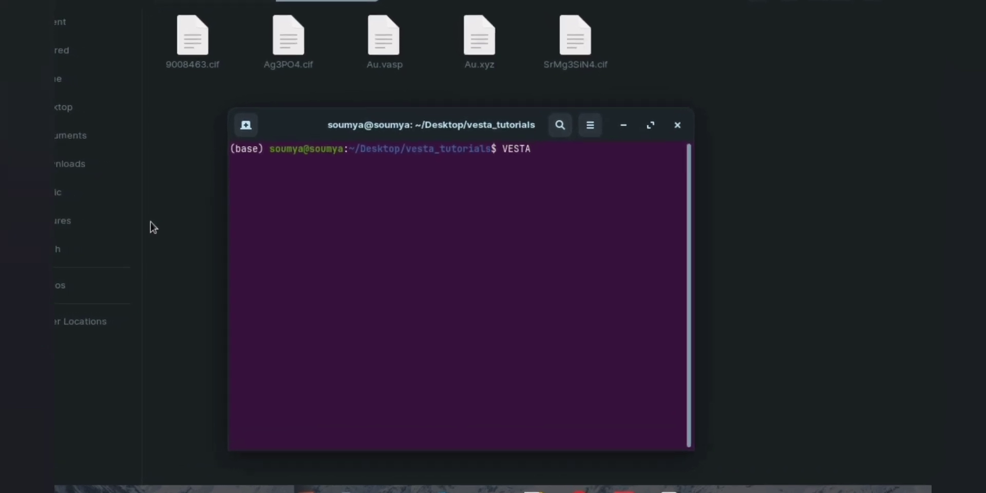
key("Tab")
key("Tab")
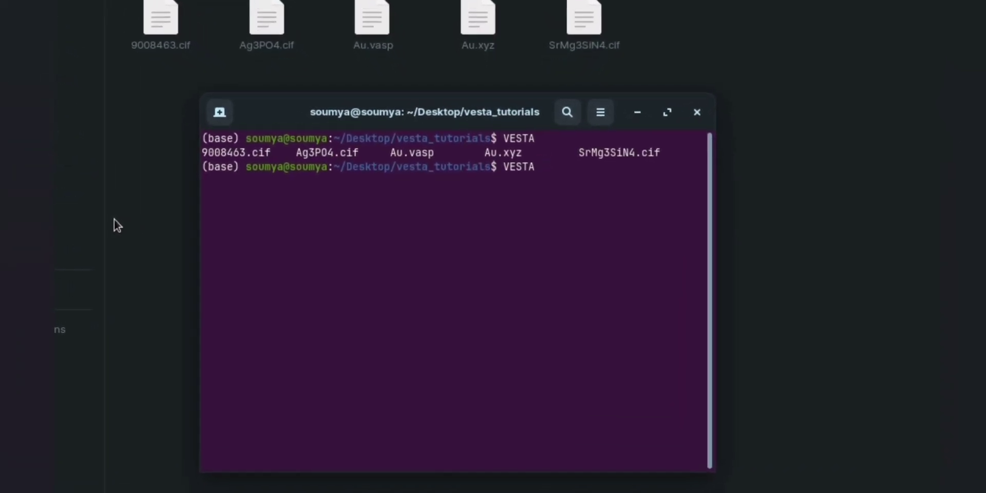
type("AG")
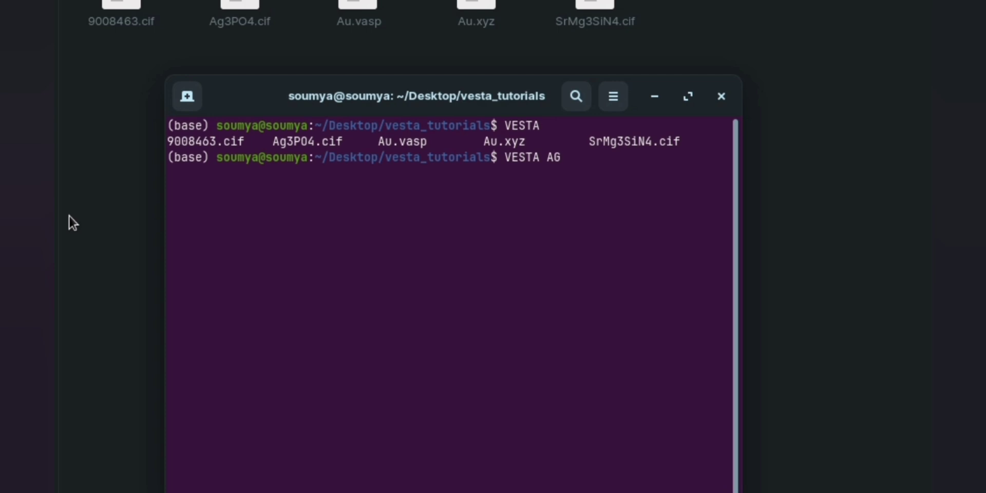
key("BackSpace")
type("g")
key("Tab")
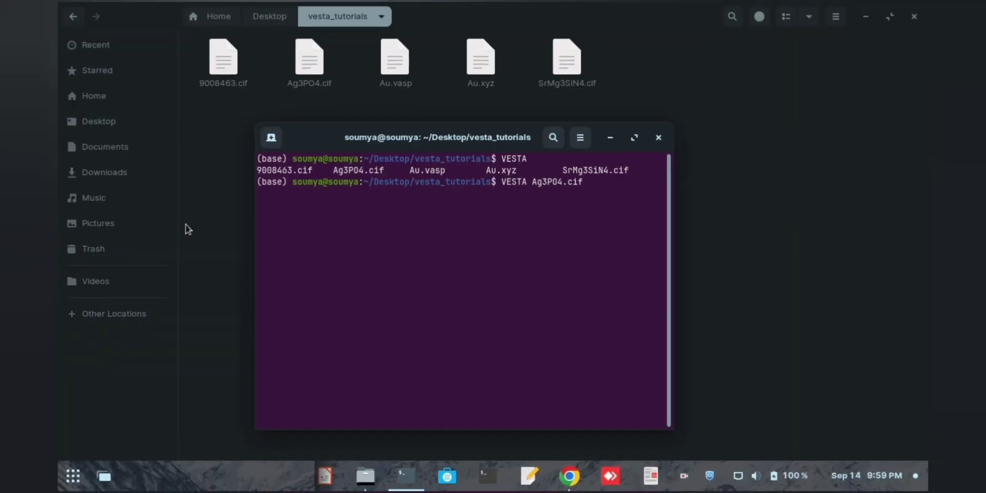
key("Return")
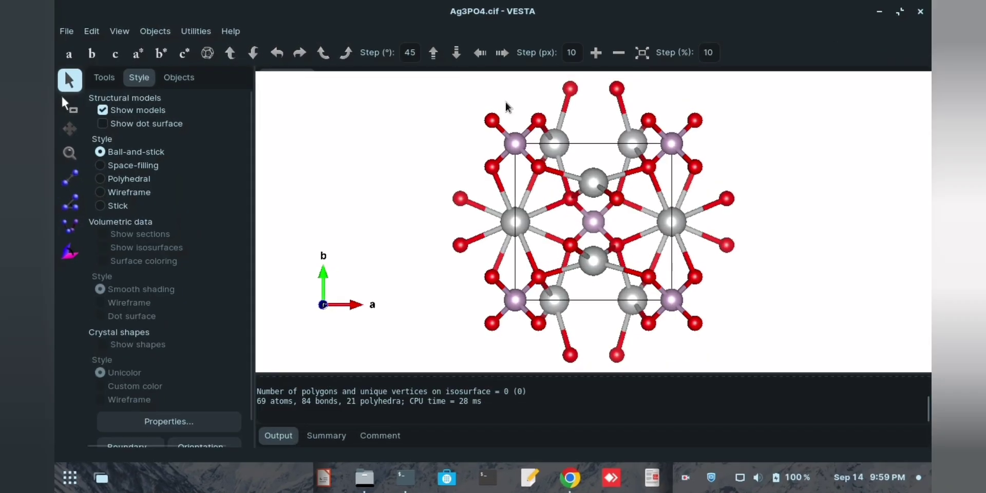
- Rotate the Ag3PO4 model through tilted views, then snap back to looking straight down b
left_click_drag(626, 235, 514, 225)
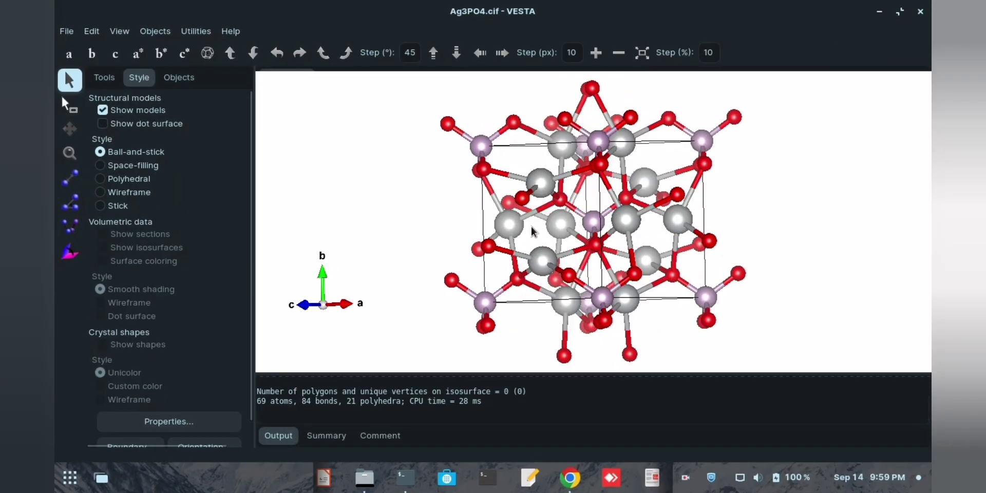
left_click(90, 54)
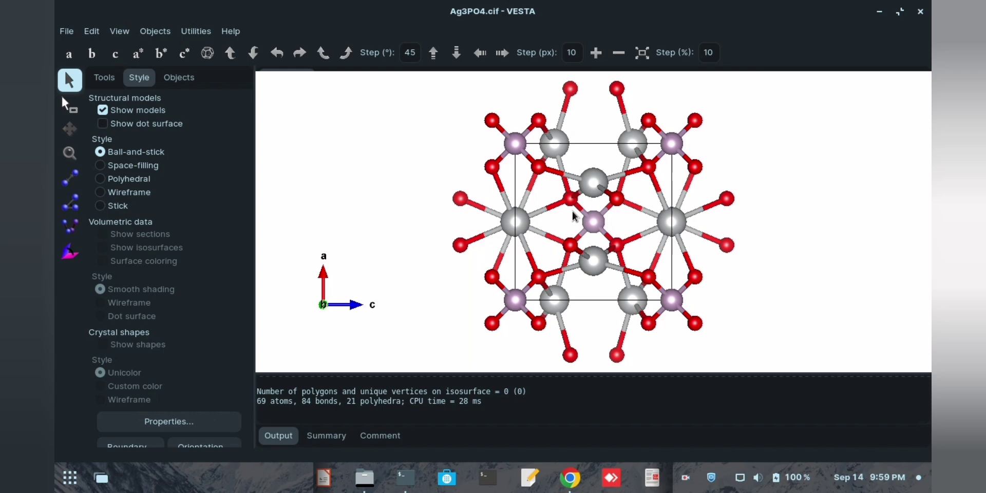
mouse_move(544, 218)
left_mouse_down()
mouse_move(648, 230)
mouse_move(650, 188)
mouse_move(595, 135)
left_mouse_up()
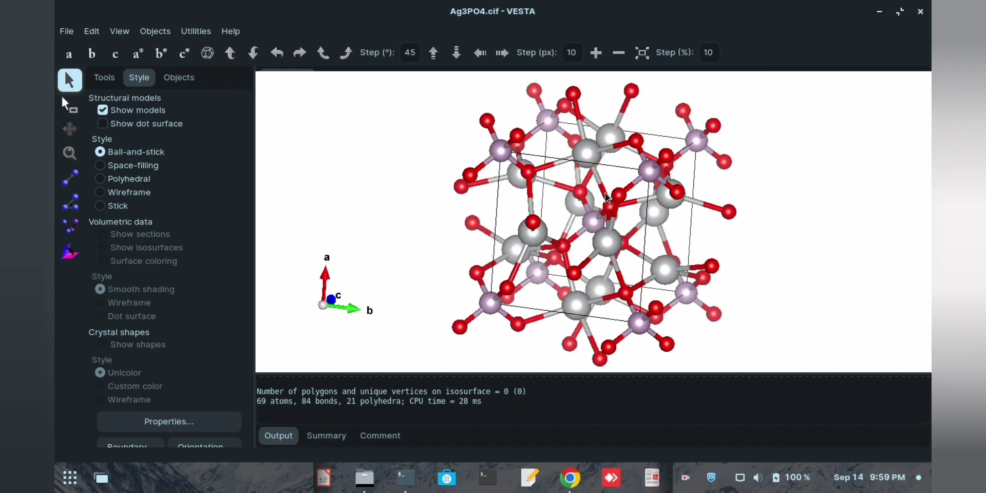
mouse_move(611, 192)
left_mouse_down()
mouse_move(484, 192)
mouse_move(435, 170)
mouse_move(700, 189)
mouse_move(447, 224)
mouse_move(494, 213)
mouse_move(359, 133)
left_mouse_up()
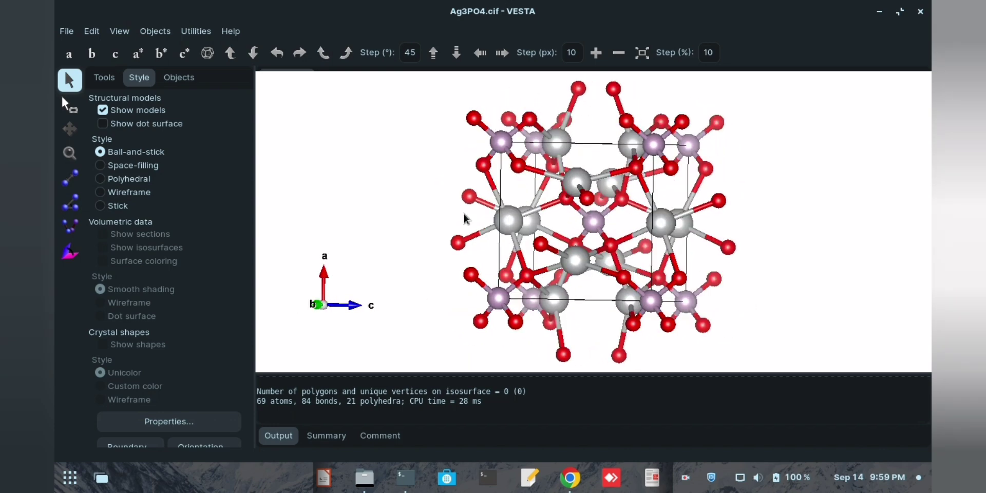
left_click(92, 53)
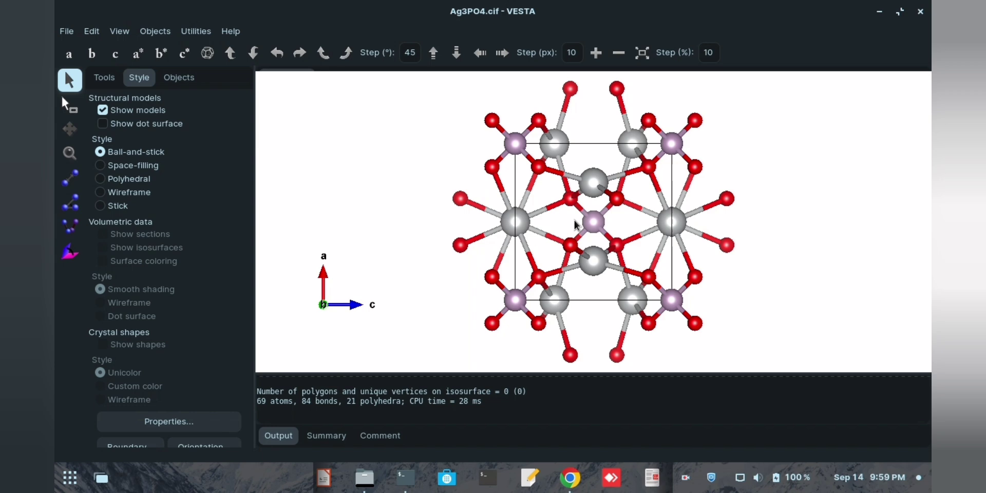
- With the Select tool, delete the oxygen pairs above and left of the cell
left_click(65, 105)
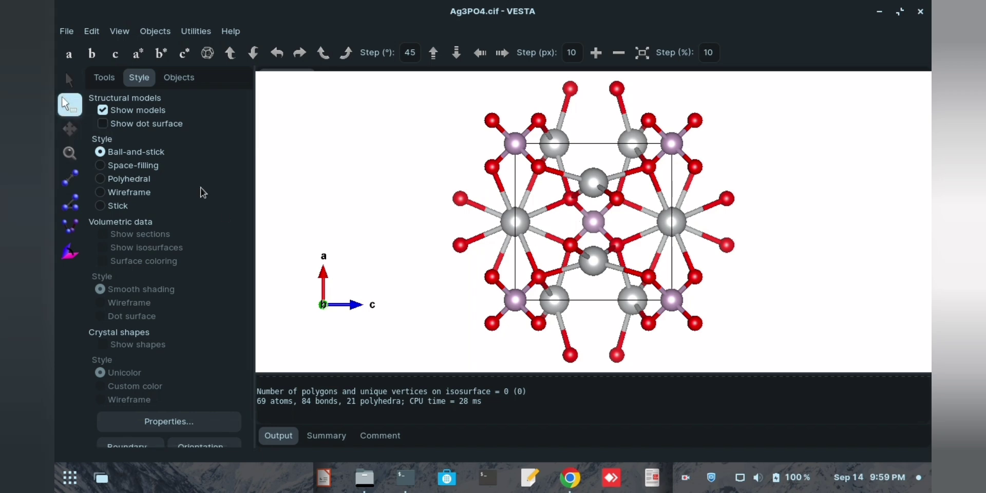
mouse_move(553, 80)
left_mouse_down()
mouse_move(620, 114)
mouse_move(643, 114)
left_mouse_up()
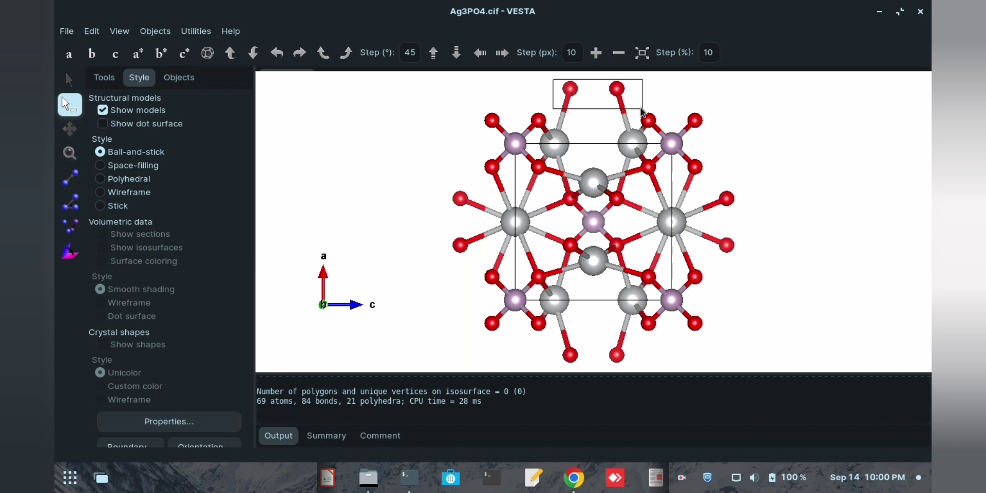
left_click_drag(642, 108, 640, 107)
key("Delete")
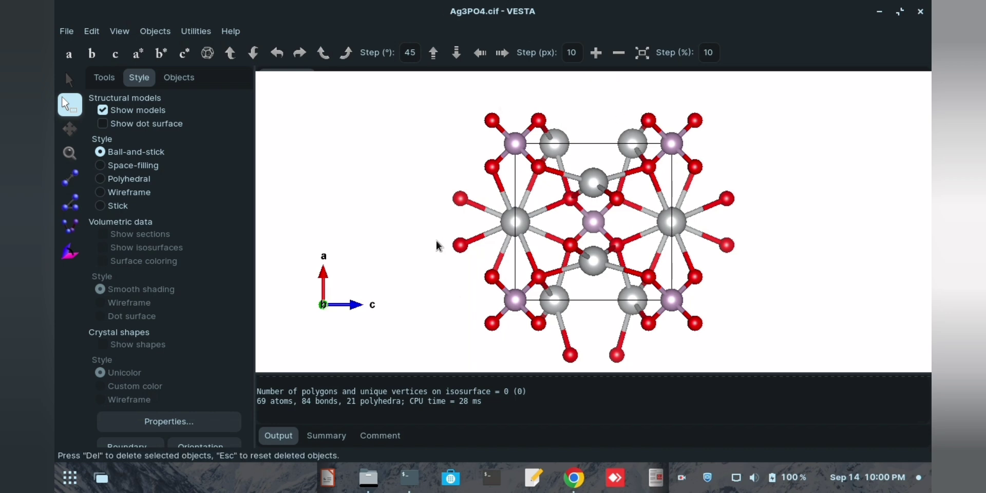
left_click_drag(438, 185, 480, 261)
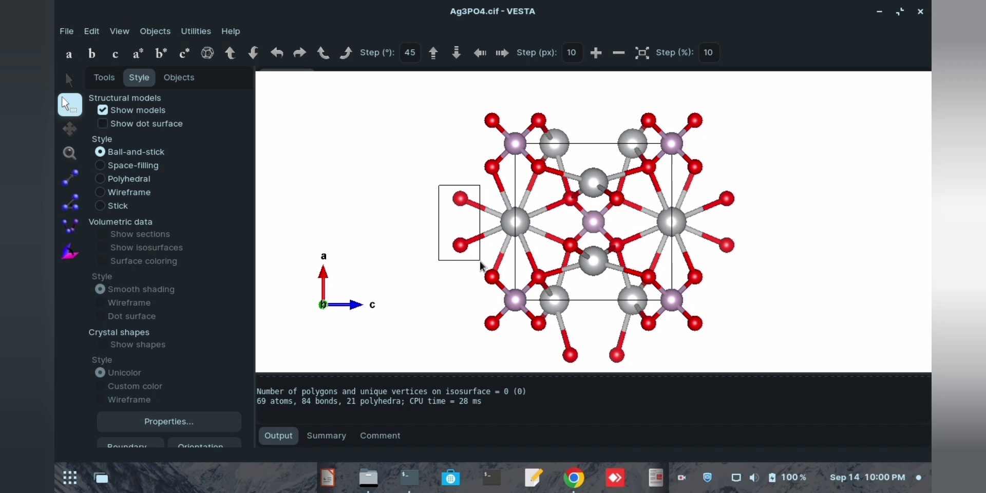
key("Delete")
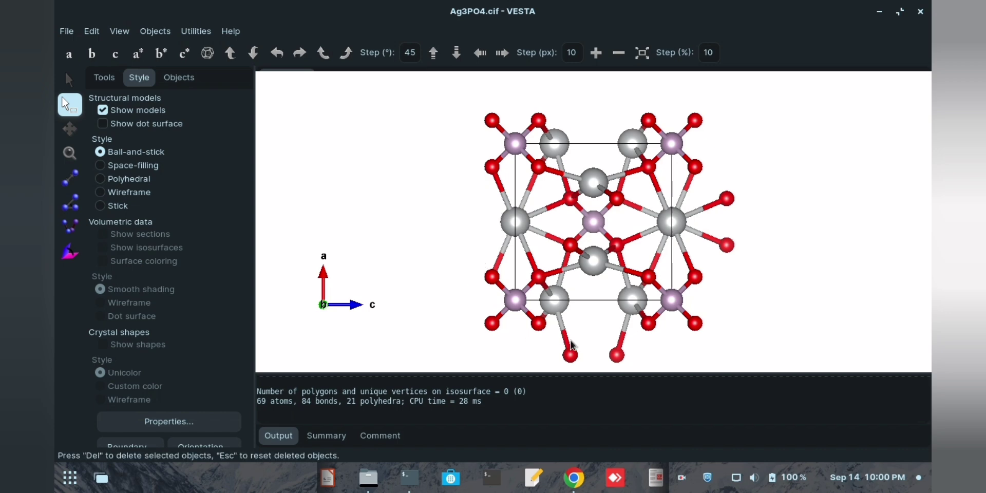
- Delete the oxygen pairs below and right of the cell
left_click_drag(548, 341, 633, 366)
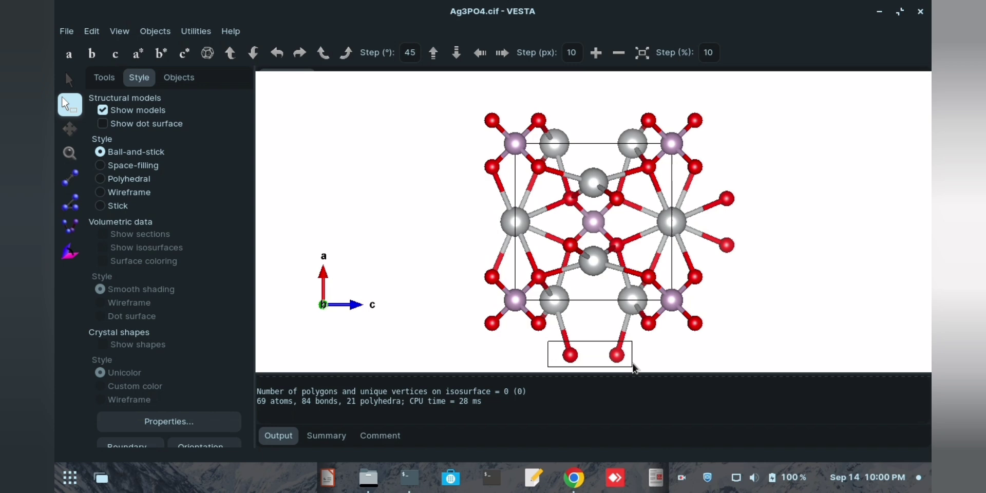
key("Delete")
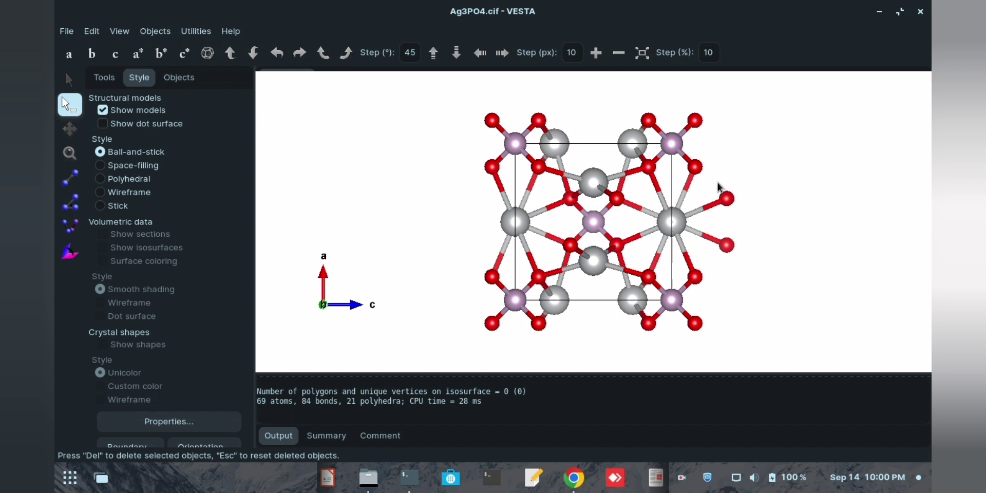
left_click_drag(717, 183, 738, 270)
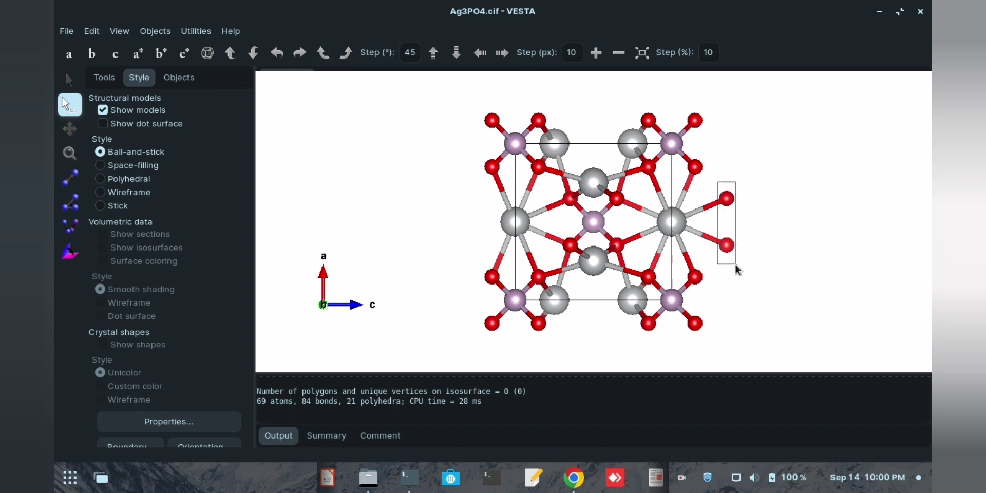
key("Delete")
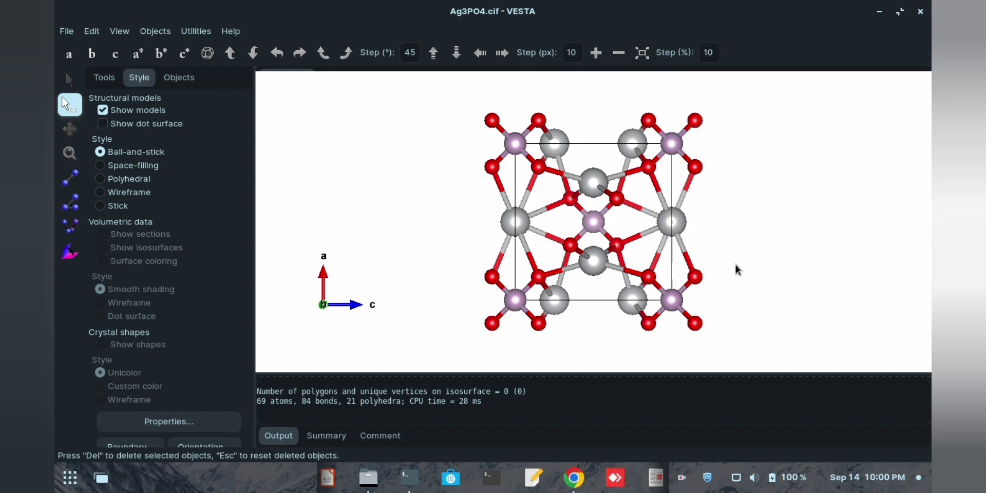
- In the view along c, box-select and delete the top and bottom oxygen pairs
left_click(117, 54)
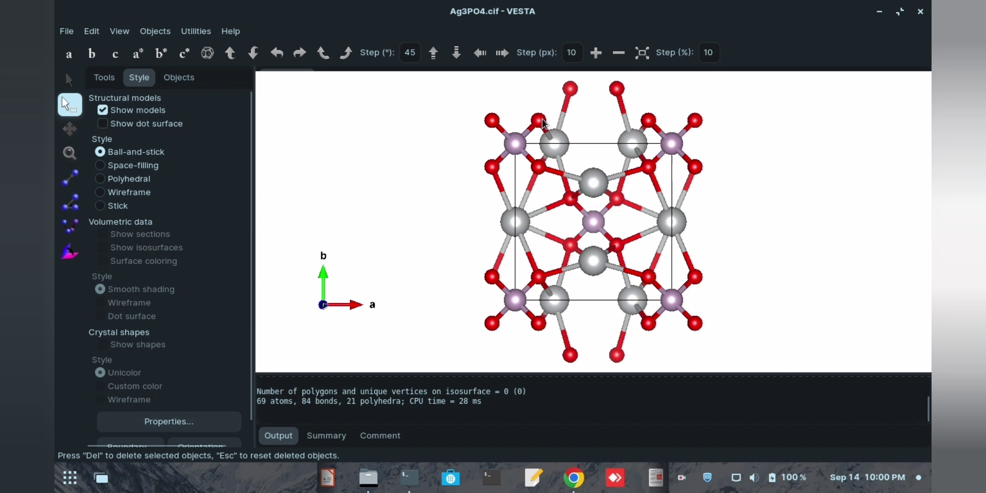
left_click_drag(578, 106, 632, 112)
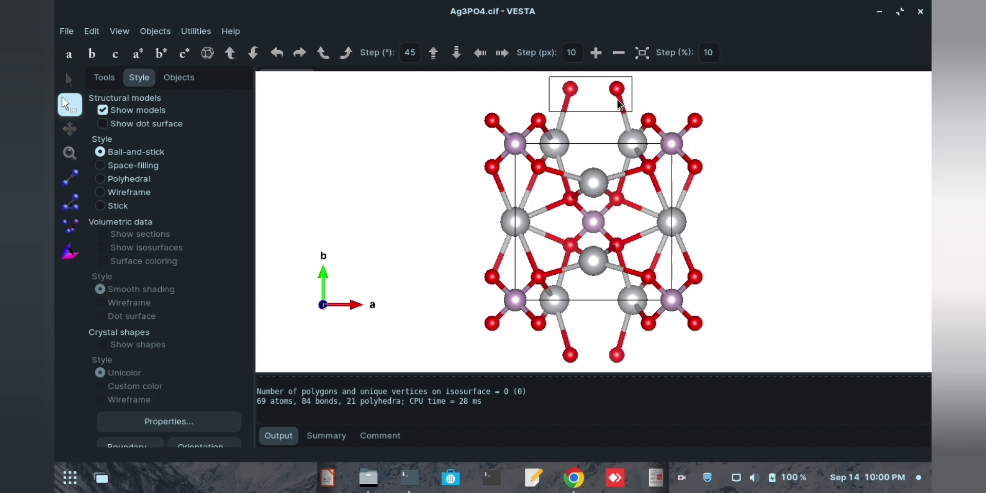
key("Delete")
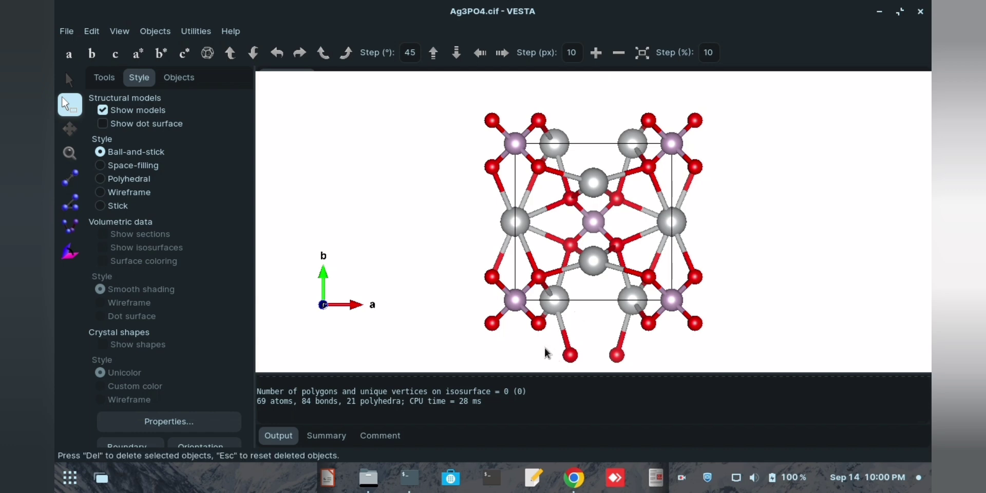
left_click_drag(548, 337, 642, 364)
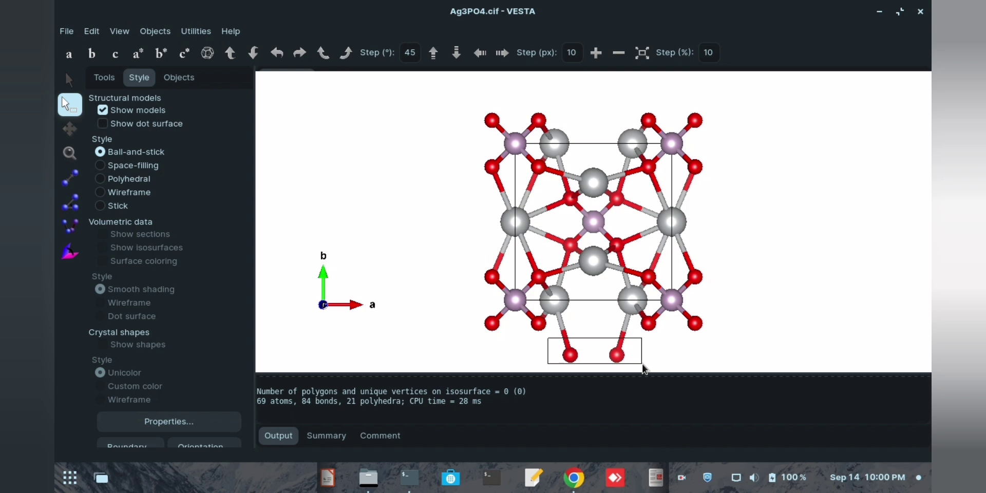
key("Delete")
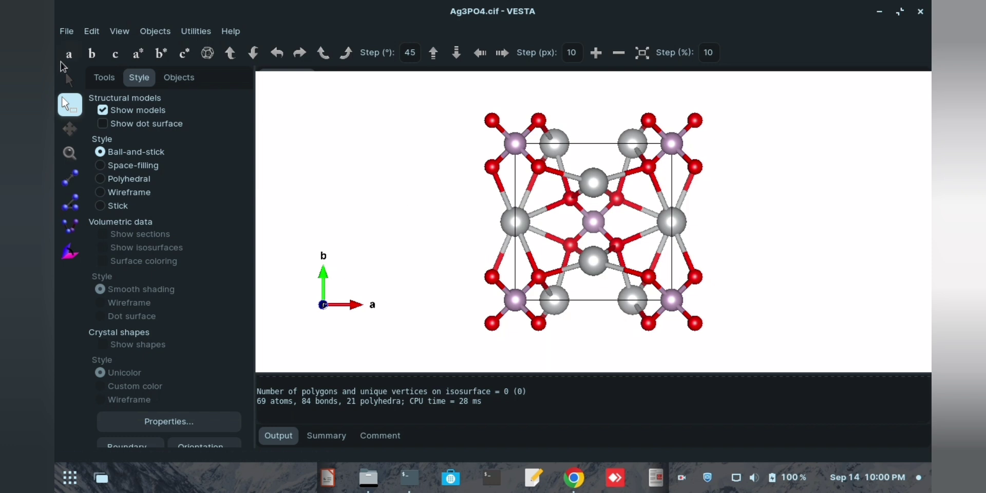
left_click(70, 61)
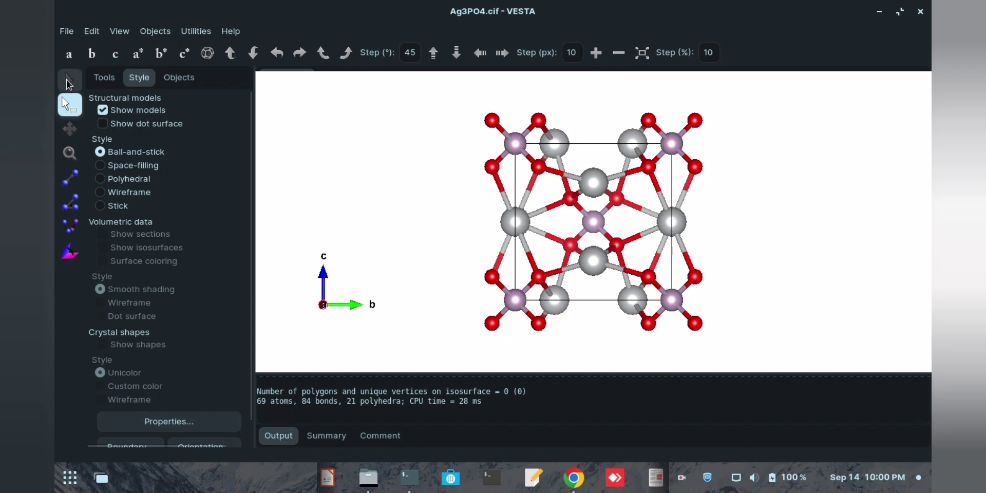
left_click(69, 79)
mouse_move(467, 205)
left_mouse_down()
mouse_move(630, 205)
mouse_move(755, 226)
mouse_move(678, 195)
mouse_move(637, 226)
left_mouse_up()
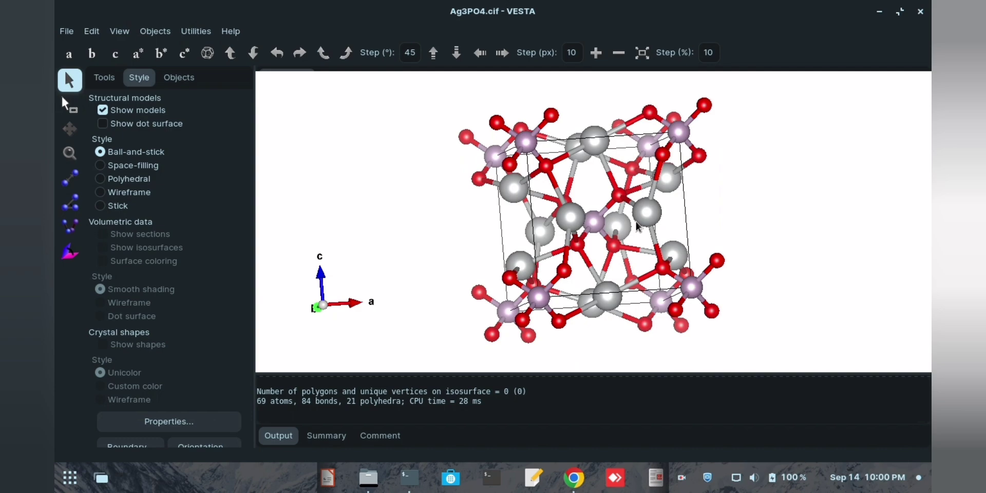
mouse_move(676, 156)
left_mouse_down()
mouse_move(689, 205)
mouse_move(737, 202)
mouse_move(600, 148)
mouse_move(724, 147)
mouse_move(689, 158)
mouse_move(714, 183)
mouse_move(730, 178)
mouse_move(707, 166)
left_mouse_up()
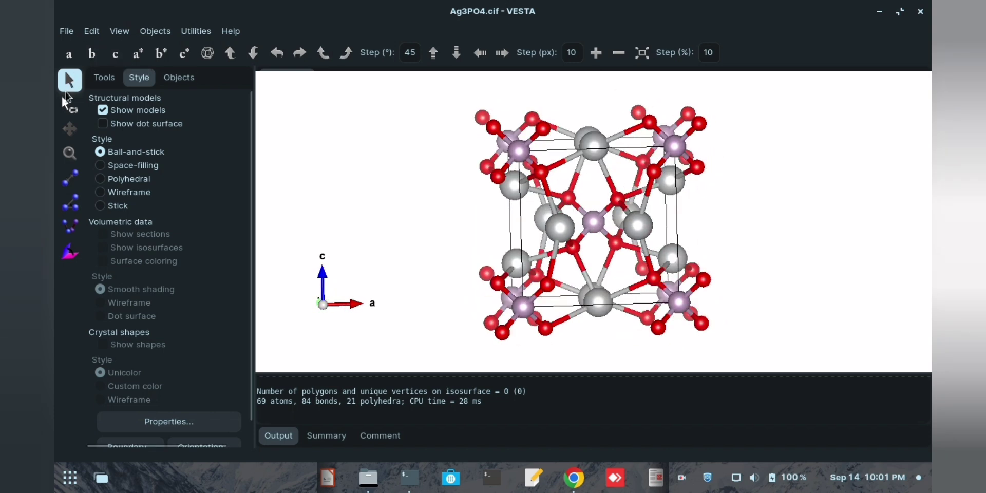
left_click(92, 53)
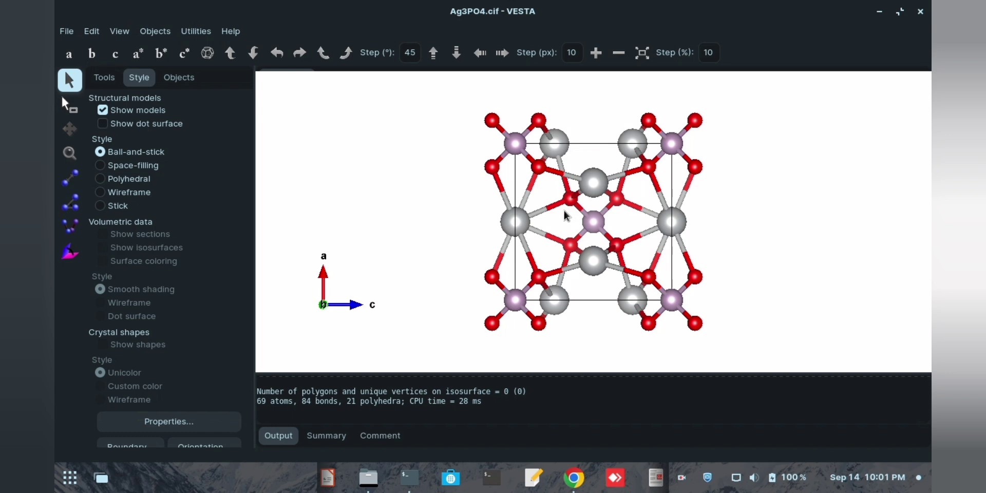
- Undo recent oxygen deletions from the Edit menu, then redo the last one
left_click(93, 33)
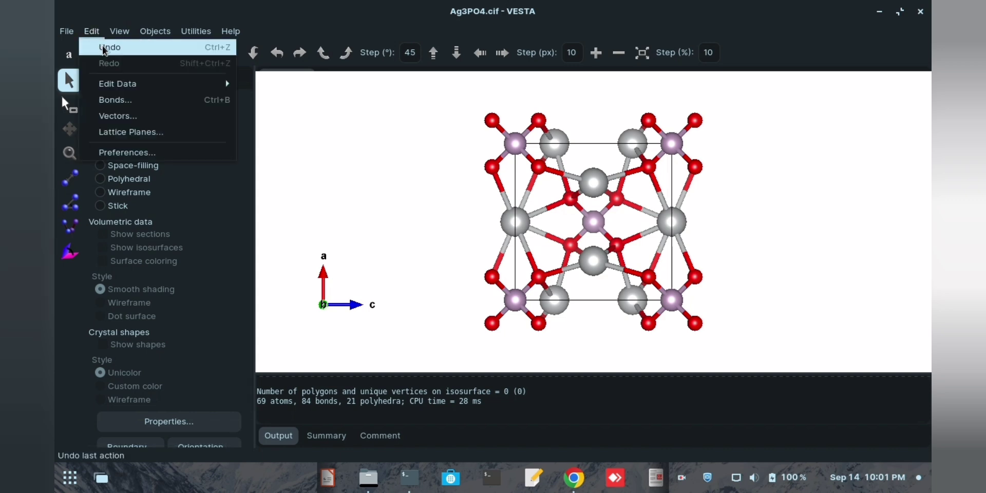
left_click(104, 47)
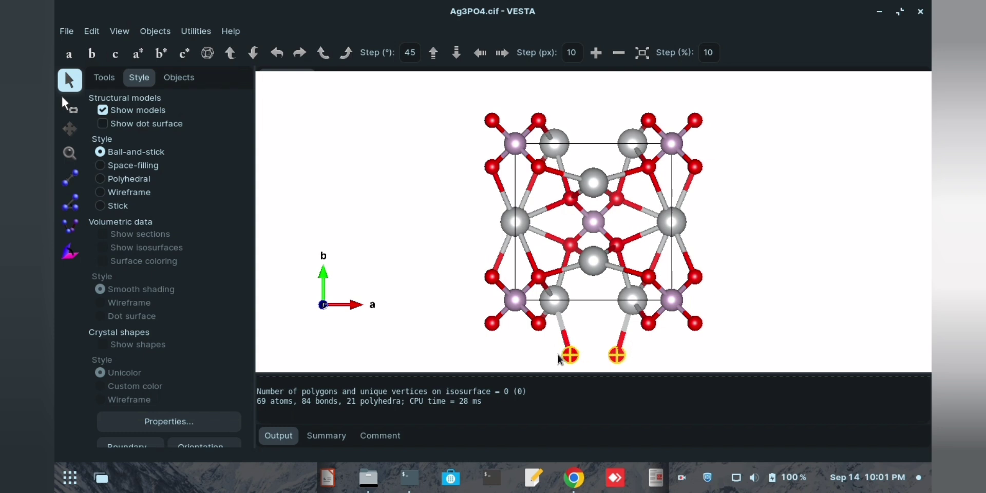
left_click(91, 32)
left_click(105, 46)
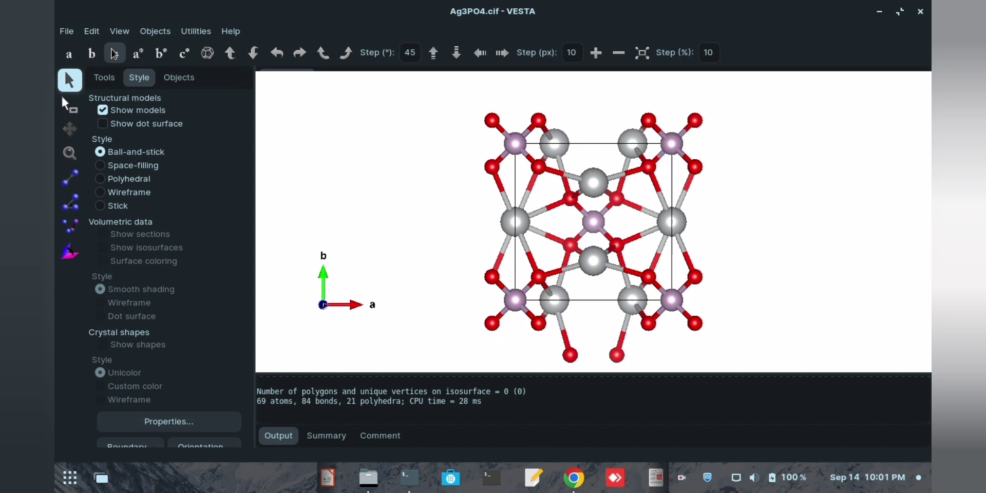
left_click(91, 31)
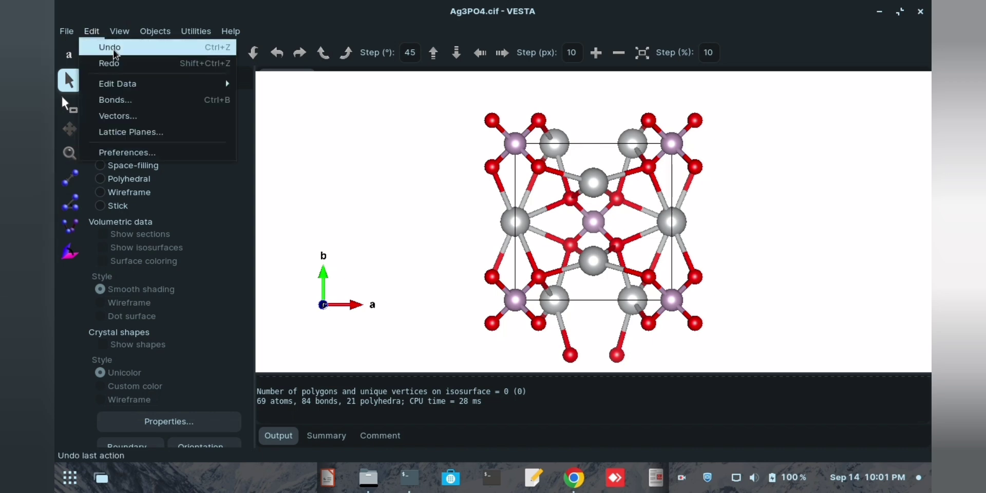
left_click(113, 51)
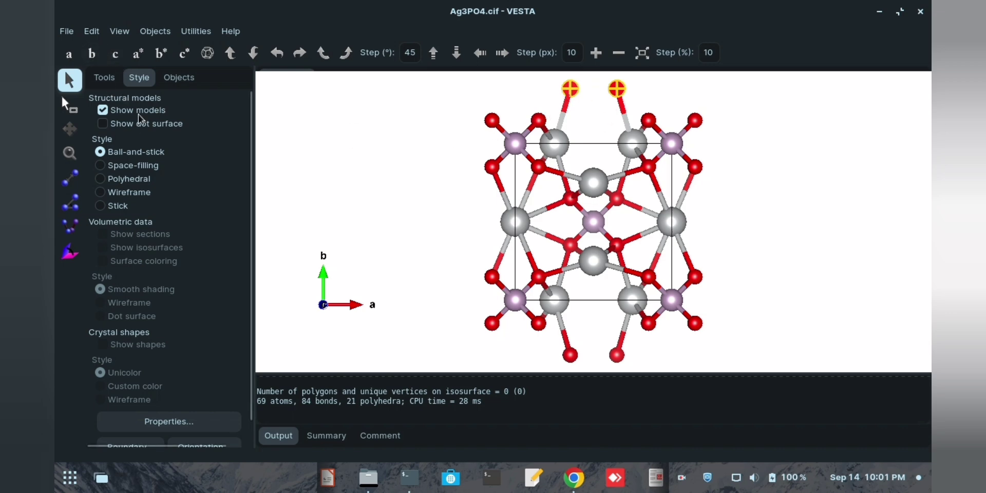
left_click(96, 32)
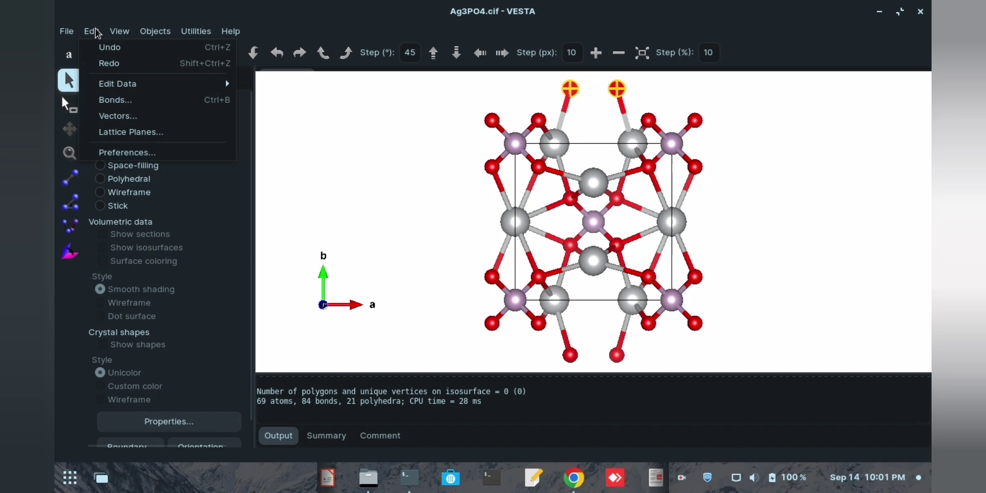
left_click(106, 61)
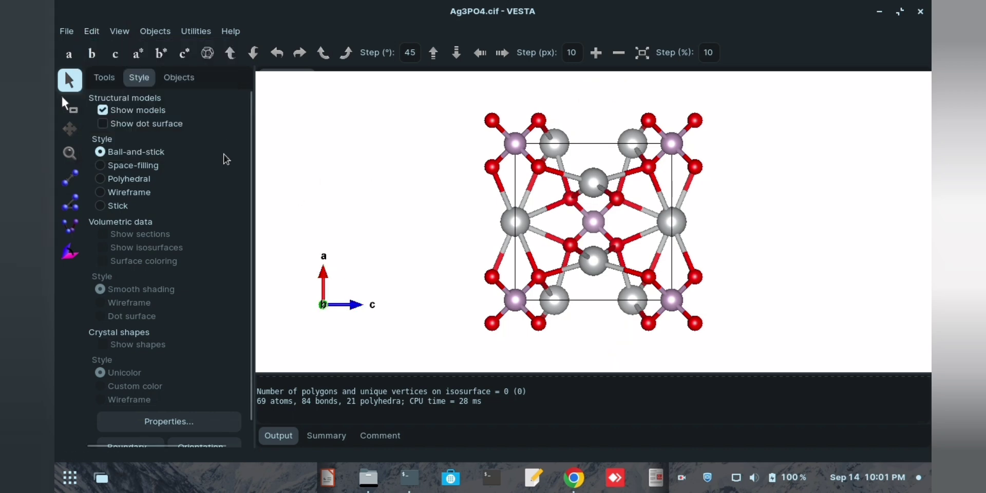
- Tilt the structure, then return to a straight view down the a axis
left_click(69, 53)
mouse_move(437, 211)
left_mouse_down()
mouse_move(751, 219)
mouse_move(637, 229)
left_mouse_up()
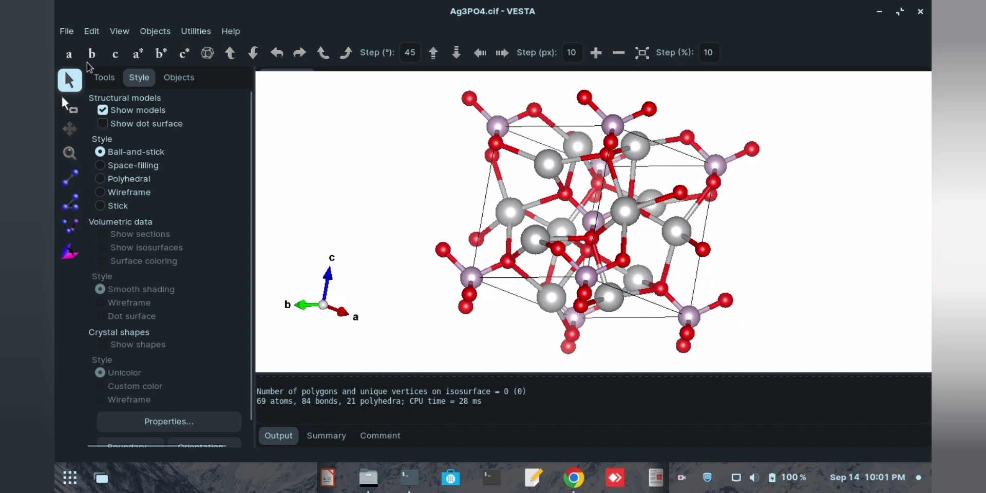
left_click(68, 53)
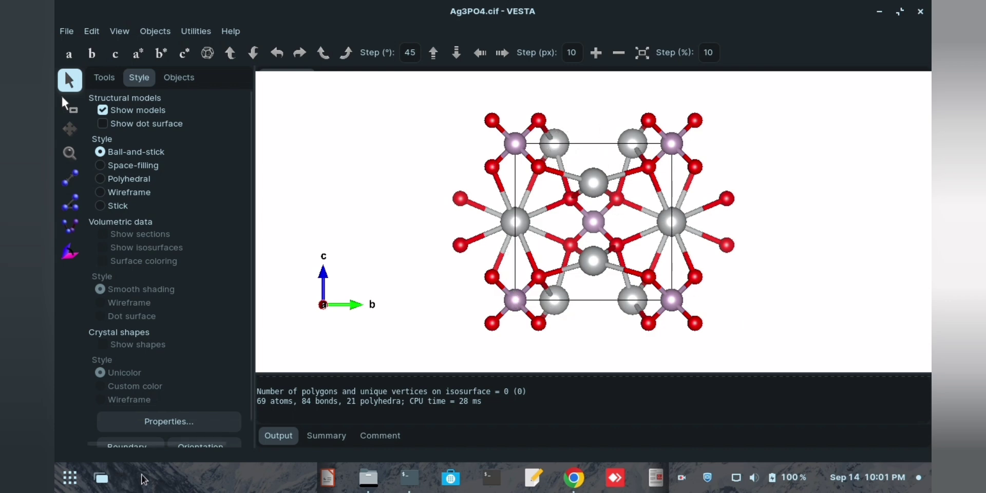
- Set the Properties Unit cell line to 'Do not show' and confirm with OK
left_click(168, 422)
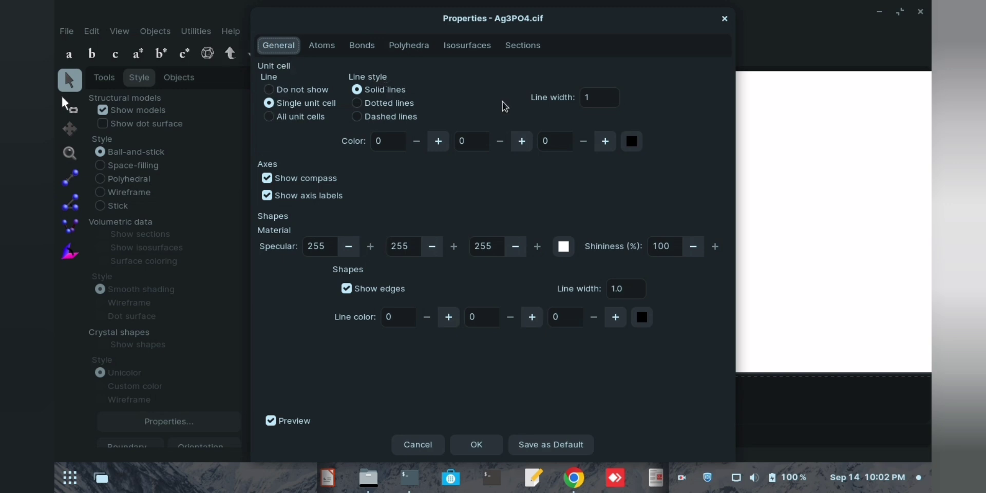
left_click_drag(589, 25, 442, 51)
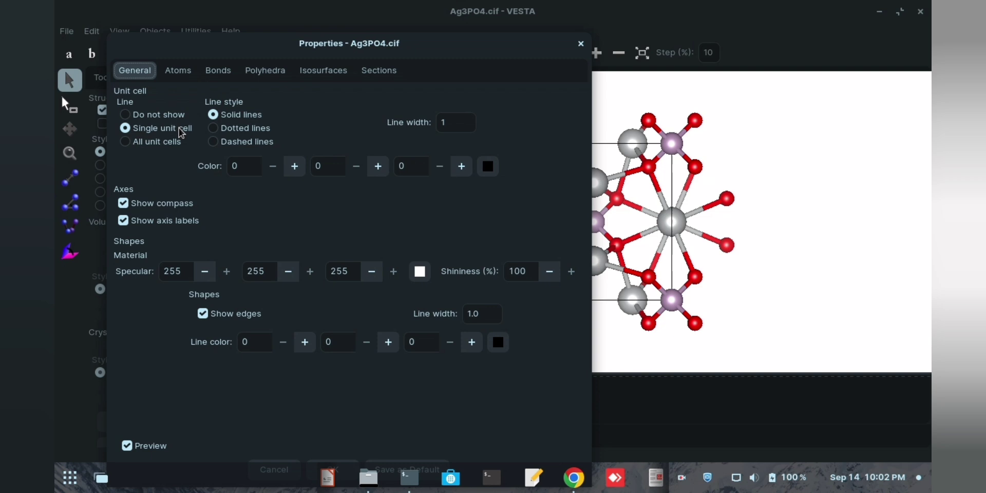
left_click(125, 117)
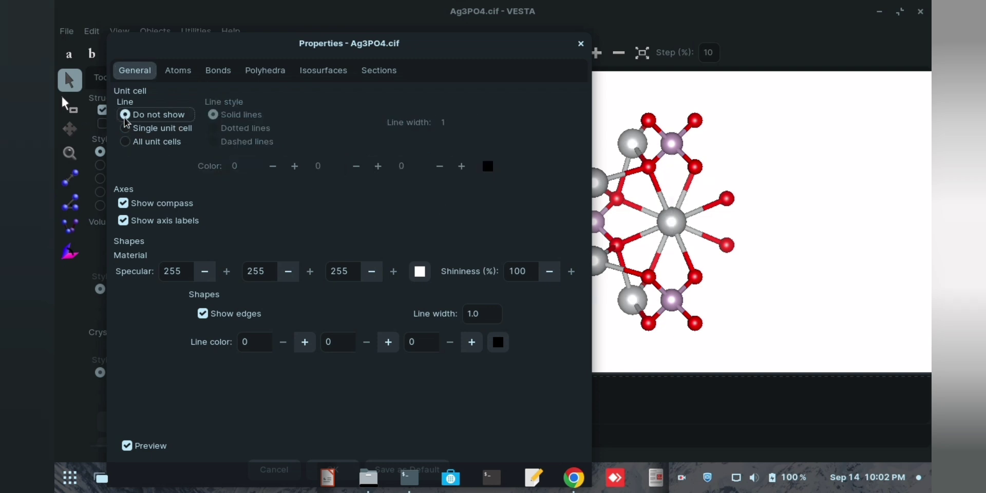
left_click(693, 213)
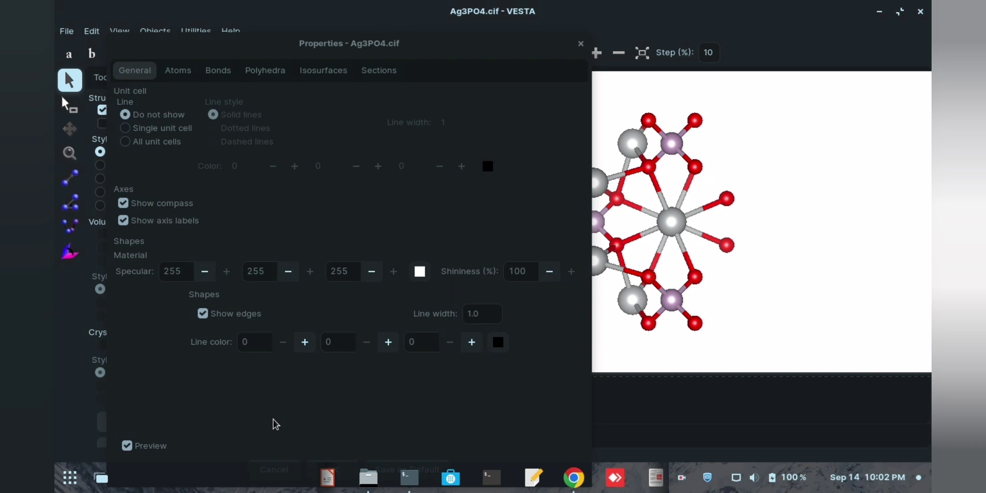
left_click(348, 398)
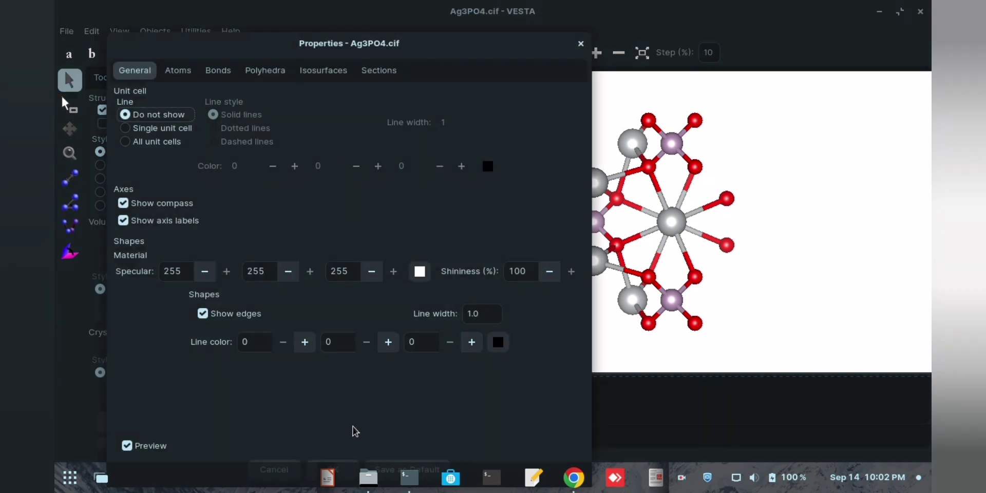
left_click_drag(354, 58, 362, 30)
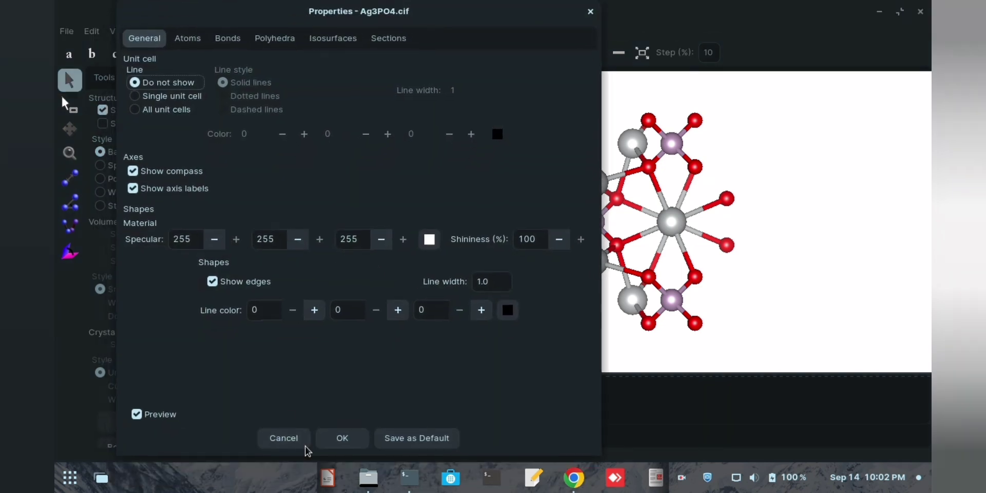
left_click(341, 441)
left_click_drag(642, 236, 488, 235)
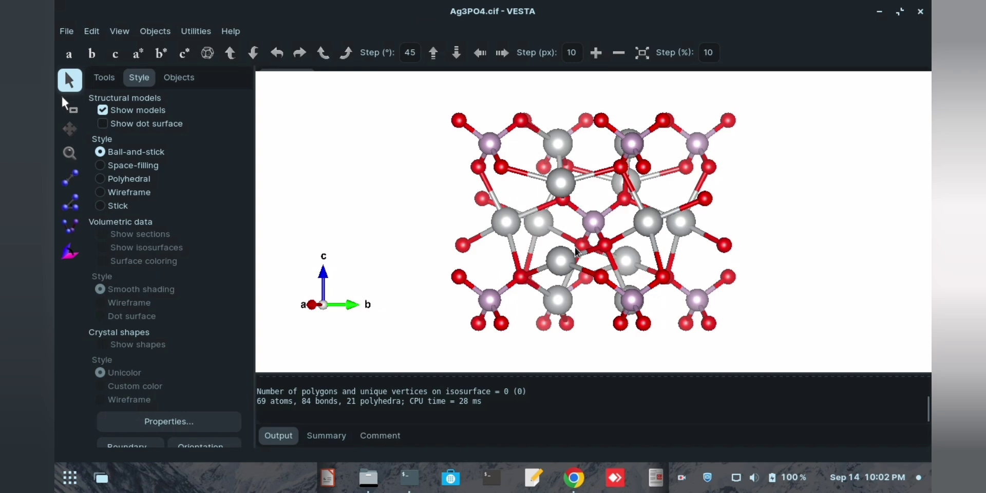
- Snap to the c view, then rotate the model to look down a with c upward
left_click(115, 53)
mouse_move(605, 262)
left_mouse_down()
mouse_move(588, 176)
mouse_move(383, 175)
mouse_move(457, 189)
mouse_move(455, 146)
mouse_move(465, 159)
mouse_move(436, 171)
left_mouse_up()
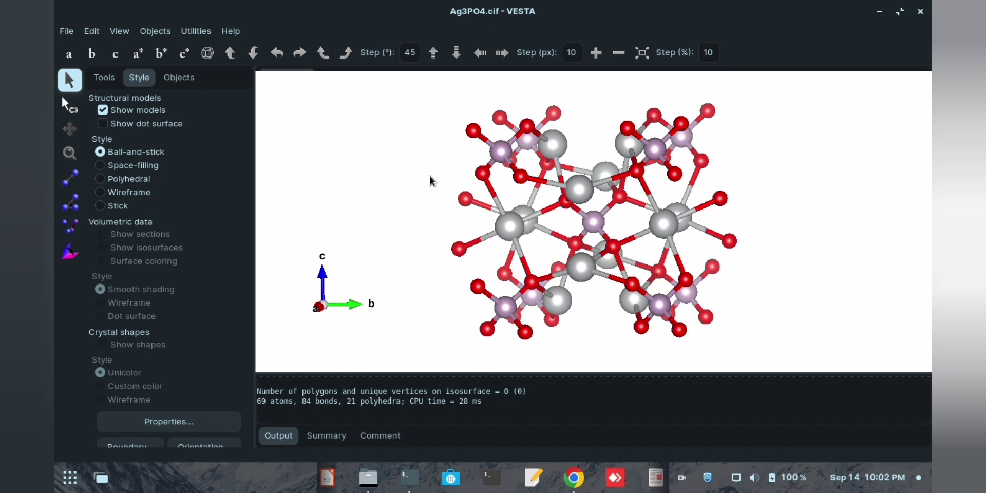
mouse_move(556, 231)
left_mouse_down()
mouse_move(577, 222)
mouse_move(565, 214)
left_mouse_up()
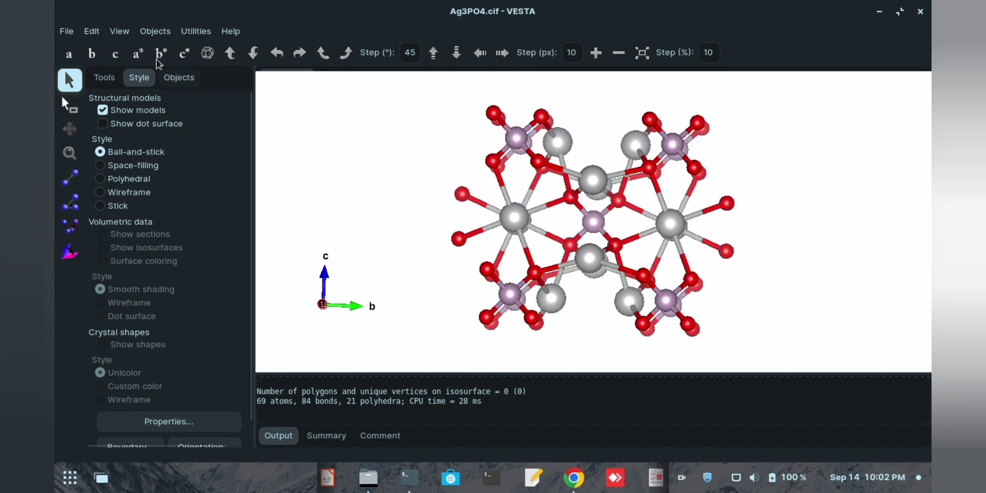
- Transform the unit cell with P33 = 2, searching atoms in the new cell
left_click(93, 34)
mouse_move(118, 83)
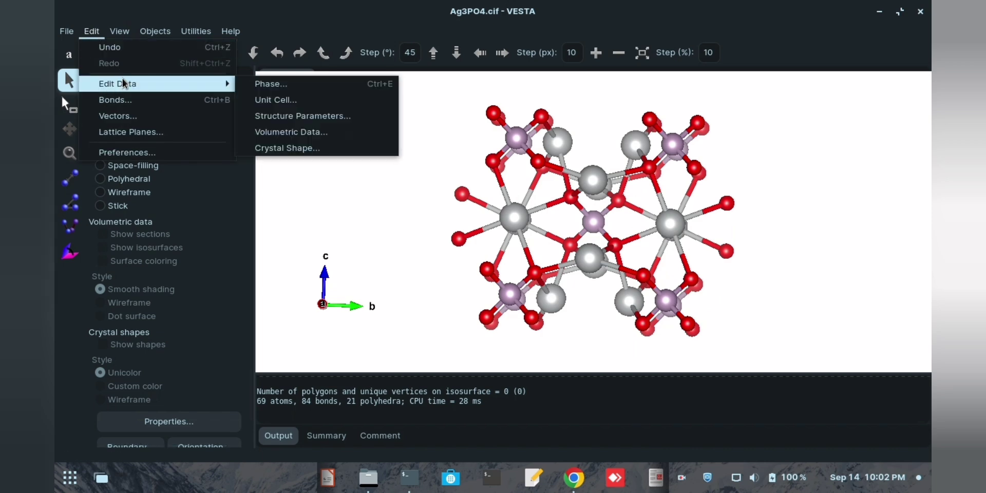
left_click(280, 99)
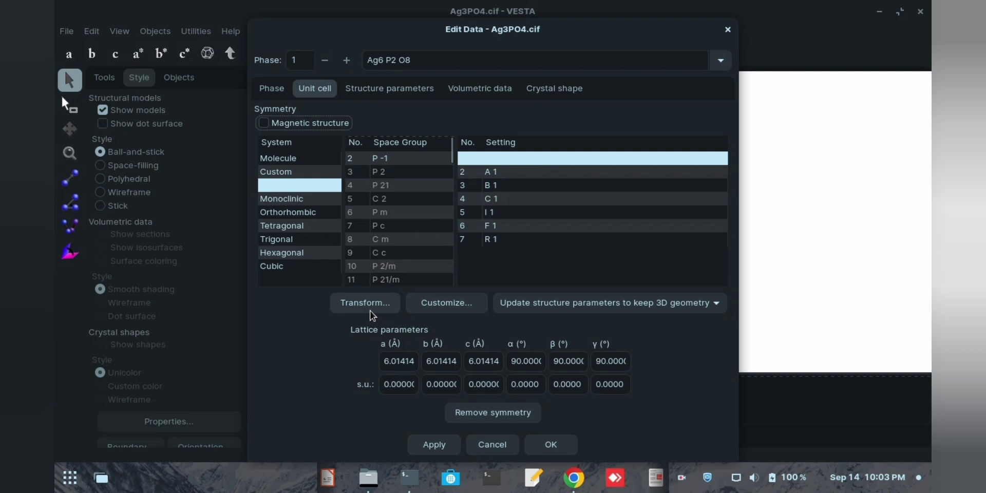
left_click(369, 306)
left_click(327, 214)
type("2")
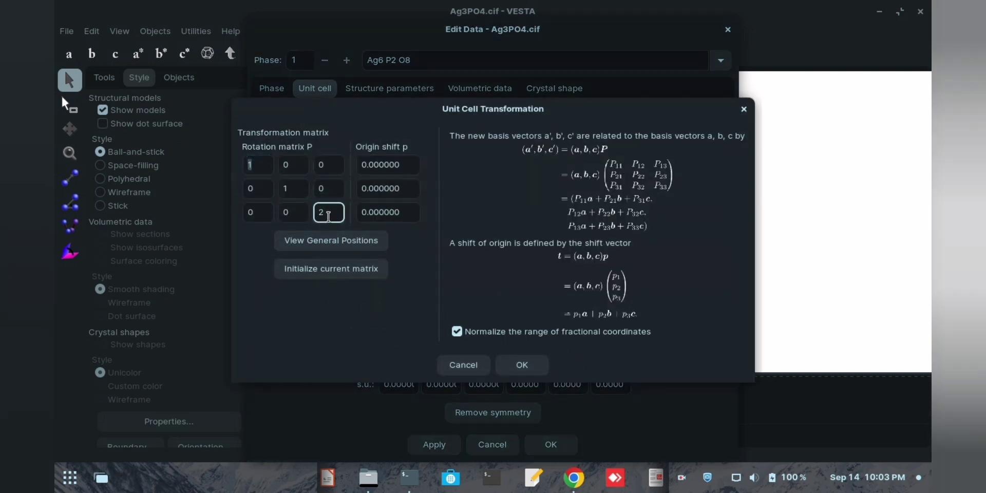
left_click(519, 365)
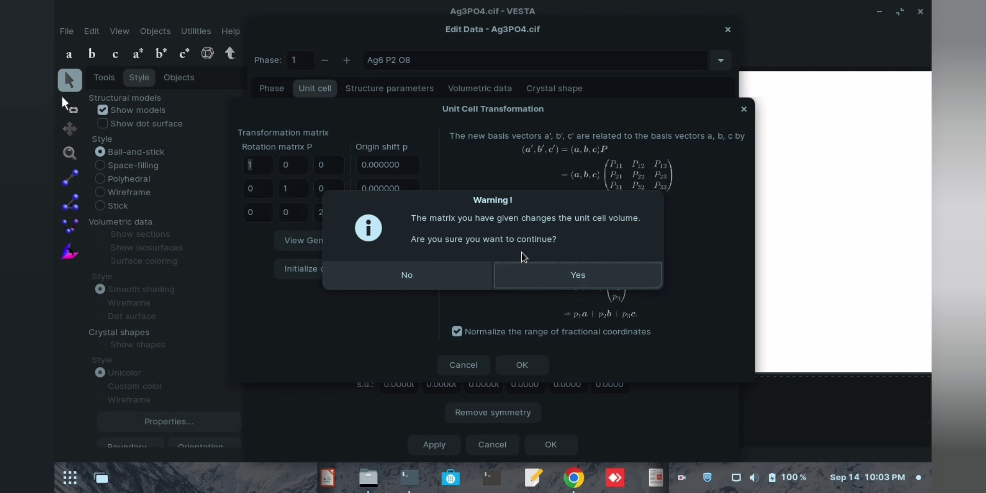
left_click(547, 277)
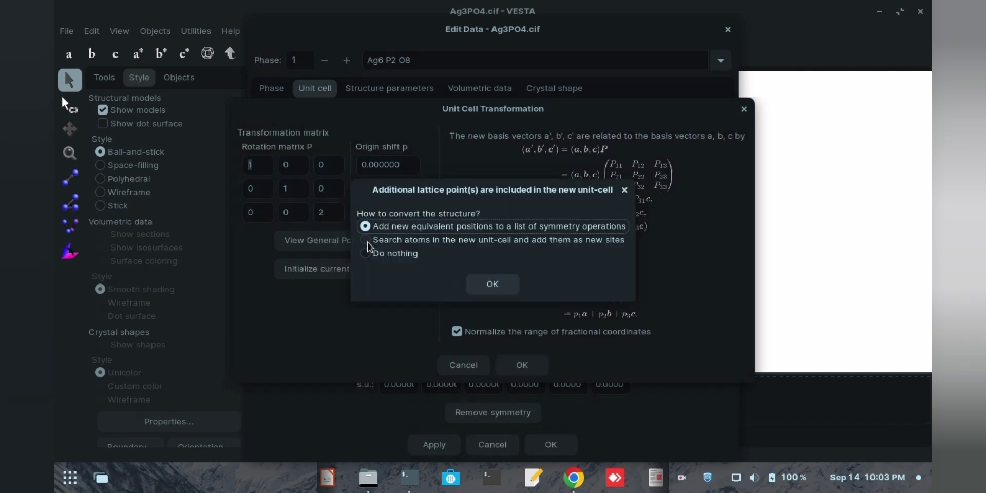
left_click(365, 240)
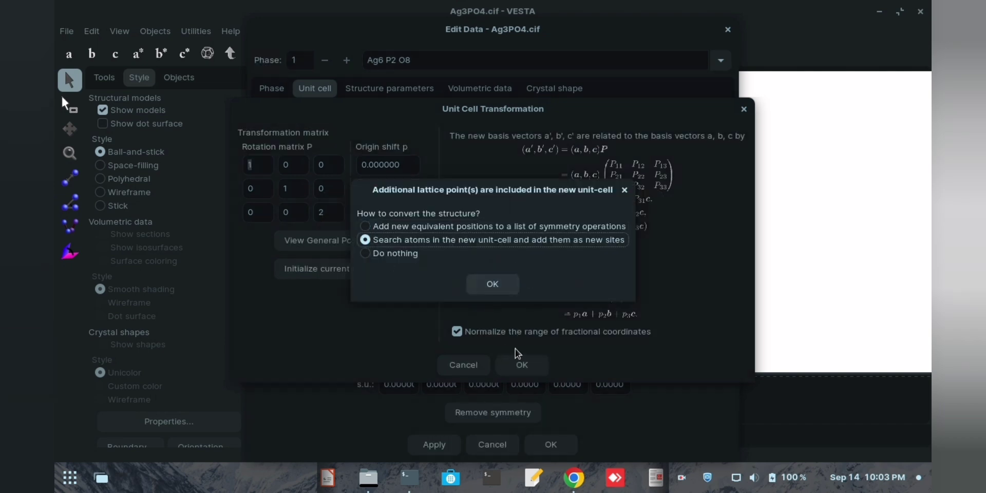
left_click(492, 284)
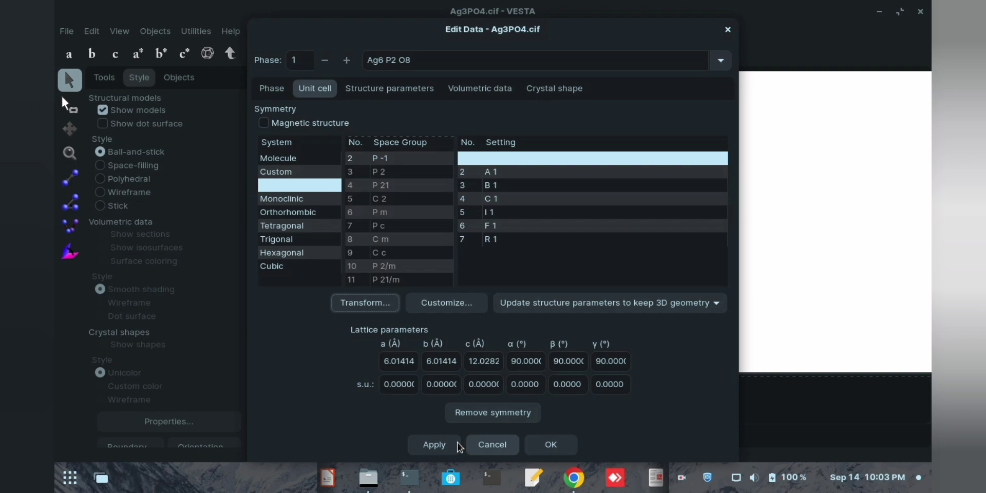
- Apply the doubled cell, close Edit Data, and rotate the 114-atom structure to view along b
left_click(441, 445)
left_click(552, 444)
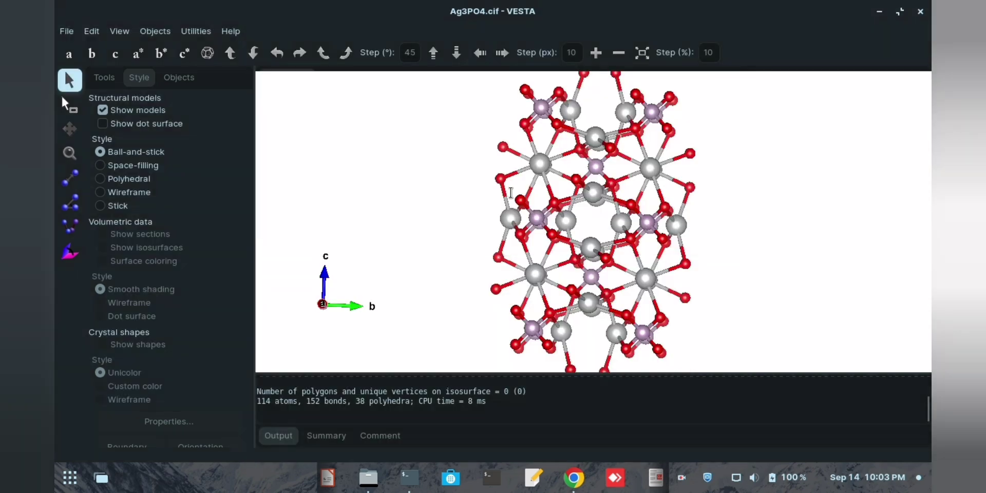
mouse_move(511, 193)
left_mouse_down()
mouse_move(581, 217)
mouse_move(447, 132)
mouse_move(365, 105)
mouse_move(360, 194)
mouse_move(451, 159)
mouse_move(363, 195)
mouse_move(411, 189)
mouse_move(387, 177)
left_mouse_up()
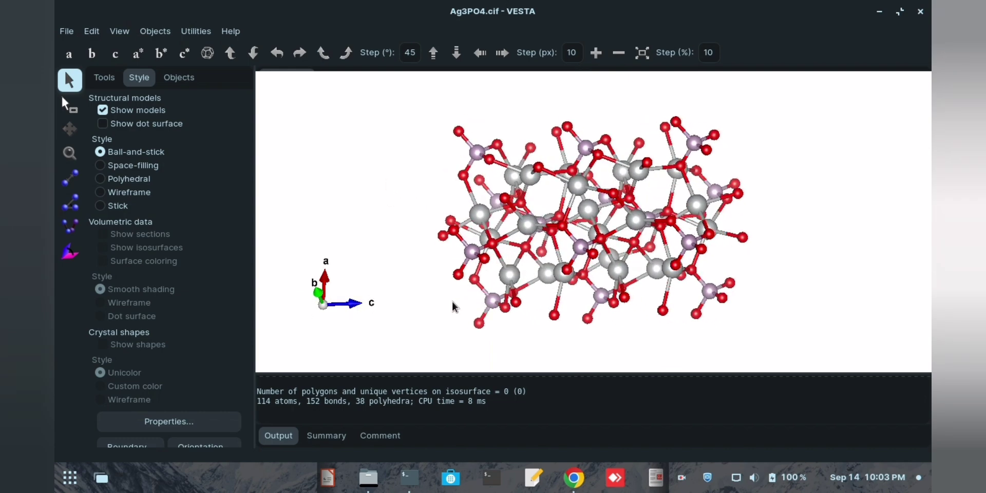
mouse_move(649, 232)
left_mouse_down()
mouse_move(669, 241)
mouse_move(646, 309)
mouse_move(744, 250)
mouse_move(735, 266)
mouse_move(706, 261)
left_mouse_up()
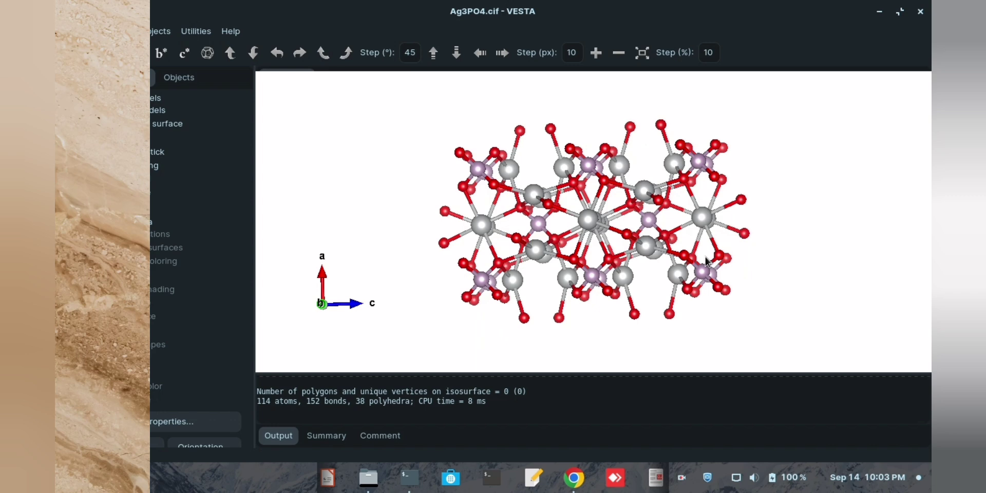